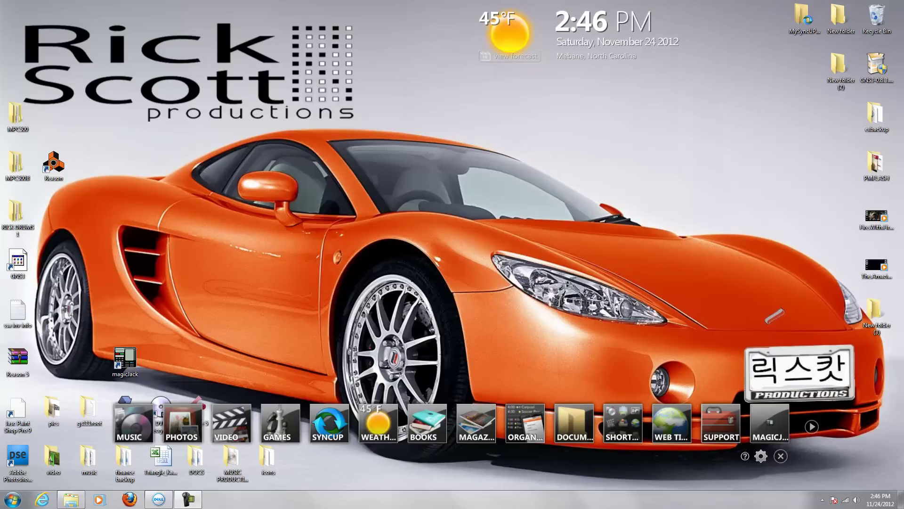
Launch Cubase 5 first, followed by Reason, so that Reason runs alongside it in ReWire mode.
left_click(7, 501)
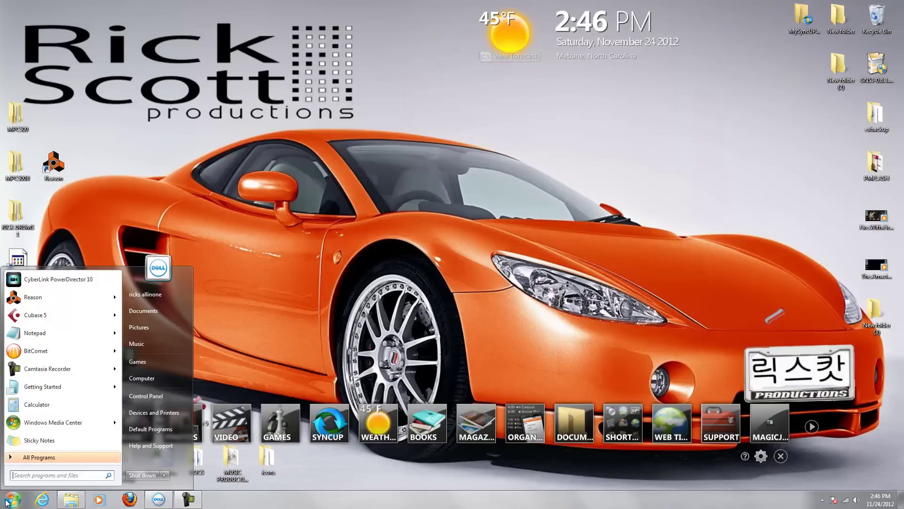
left_click(73, 316)
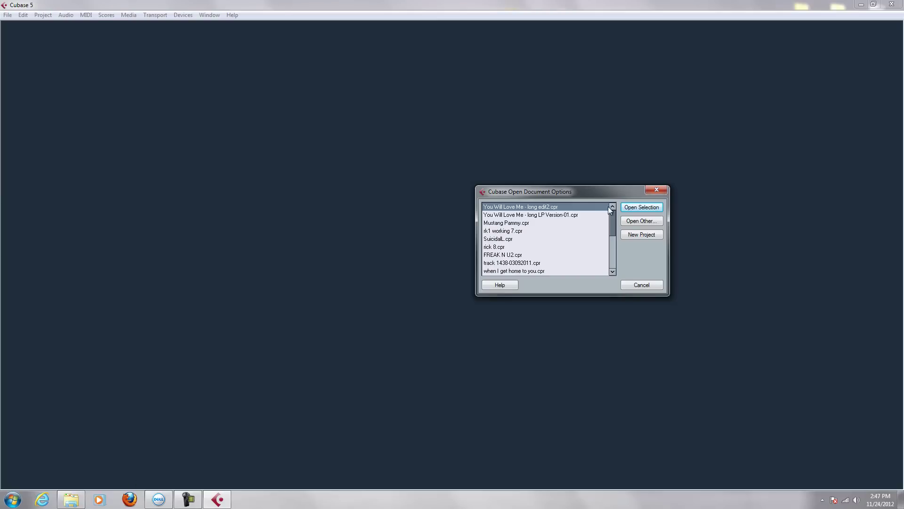
left_click(12, 500)
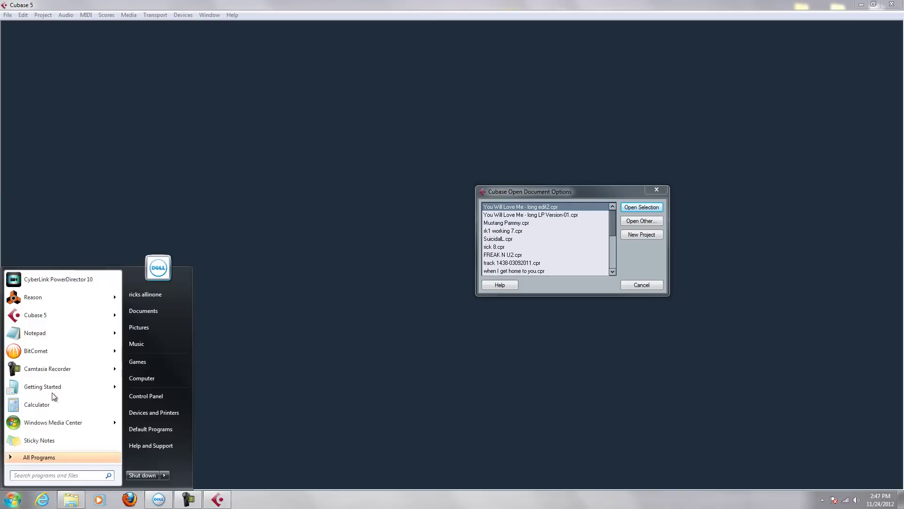
left_click(68, 295)
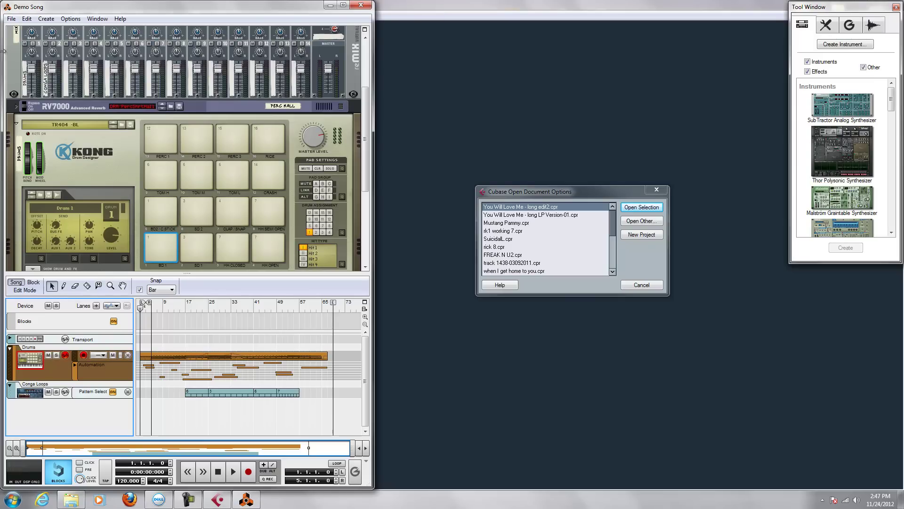
Open the recent Reason song give in.rns and close the floating Tool Window.
left_click(14, 21)
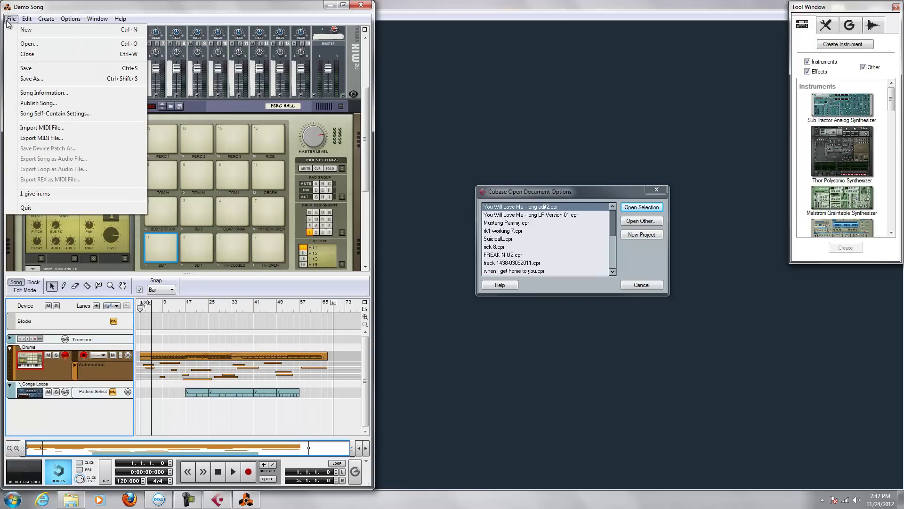
mouse_move(35, 21)
left_click(56, 194)
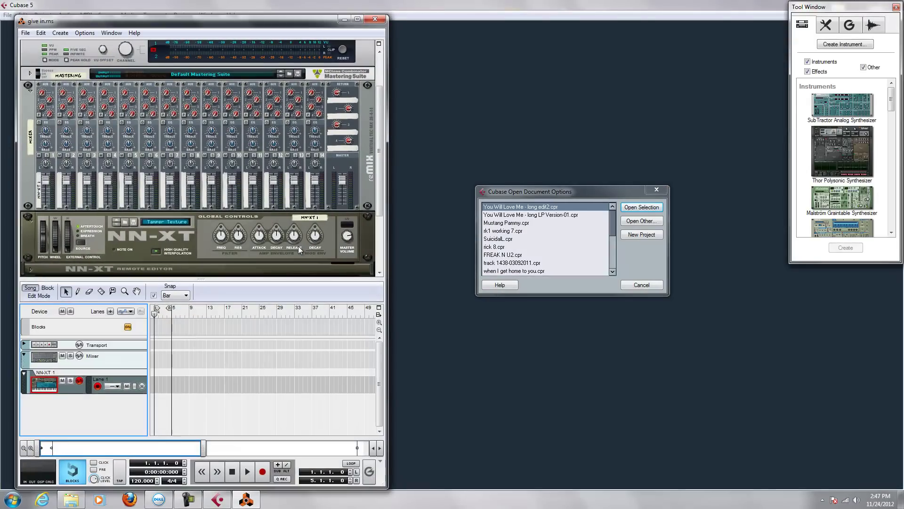
left_click(897, 8)
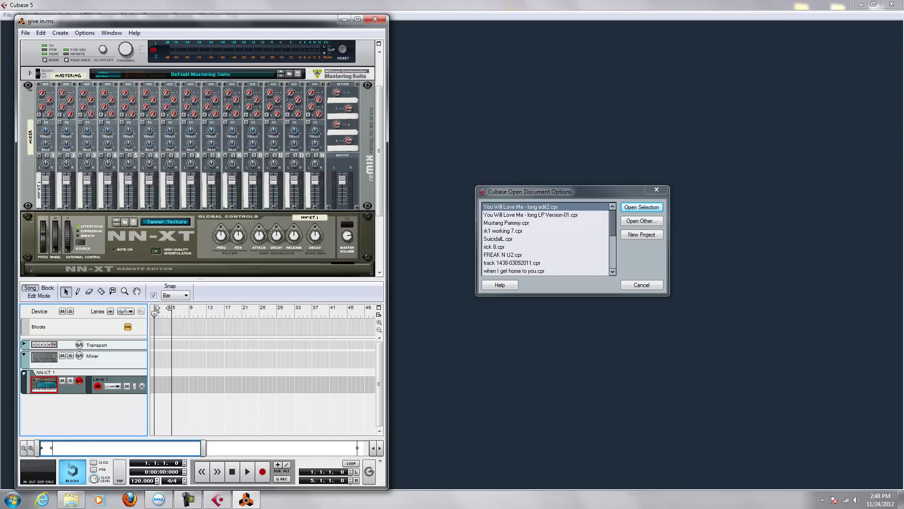
Check the audio card driver settings on Reason's Audio preferences page, then close the preferences.
left_click(84, 33)
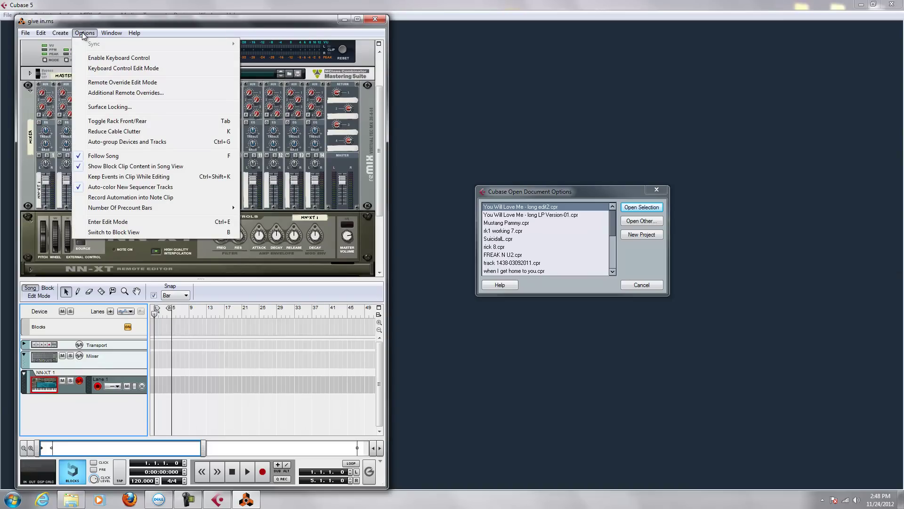
mouse_move(63, 34)
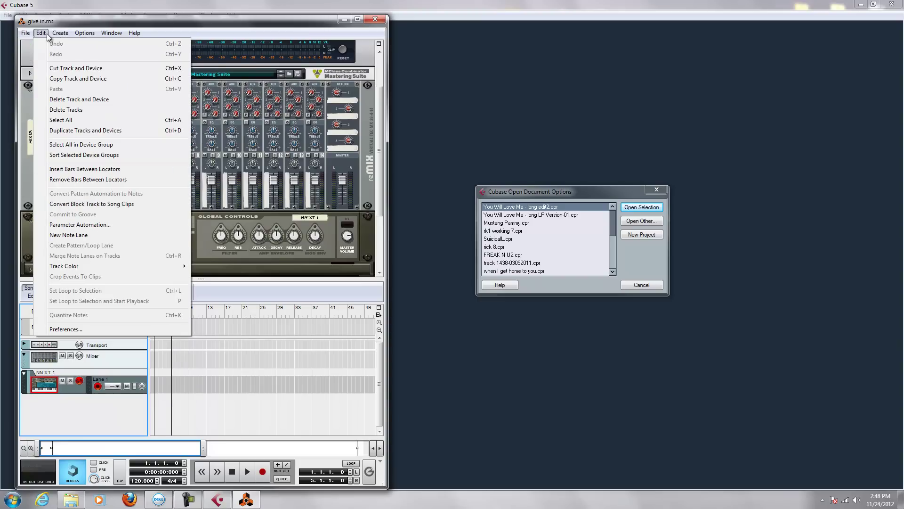
left_click(69, 327)
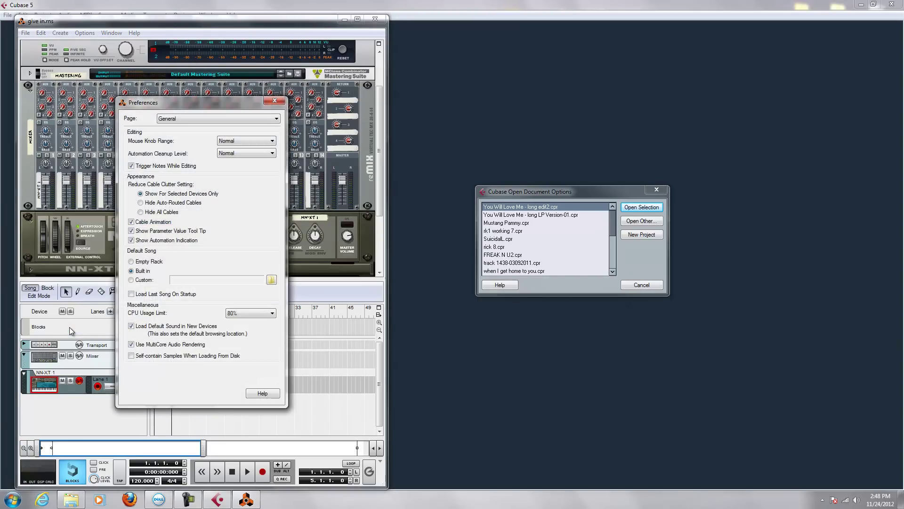
left_click(276, 119)
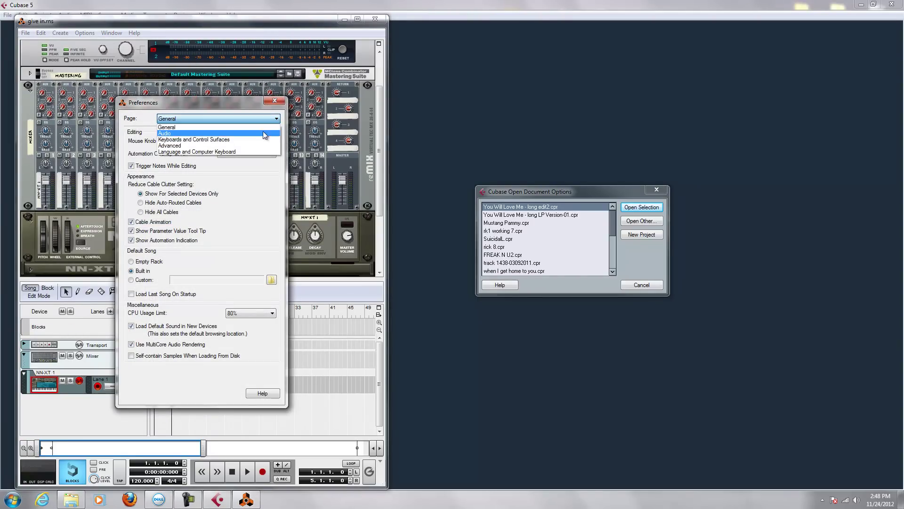
left_click(264, 135)
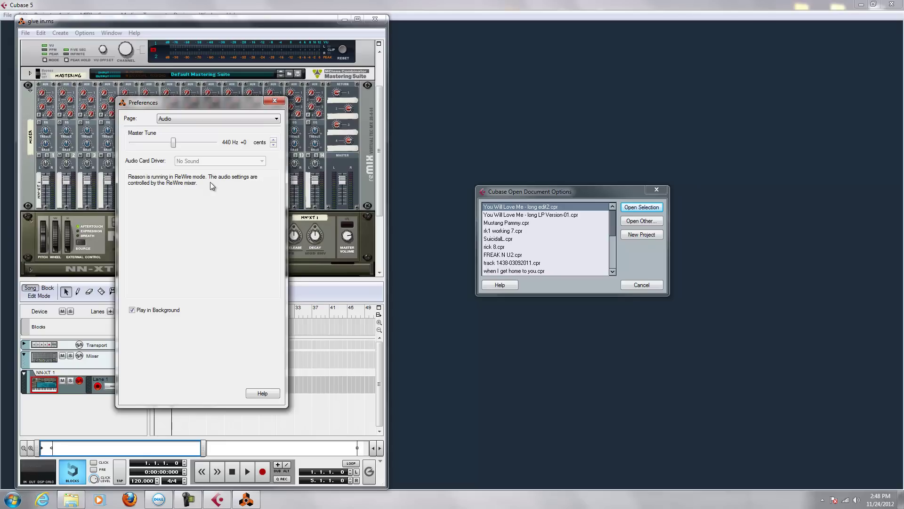
left_click(271, 102)
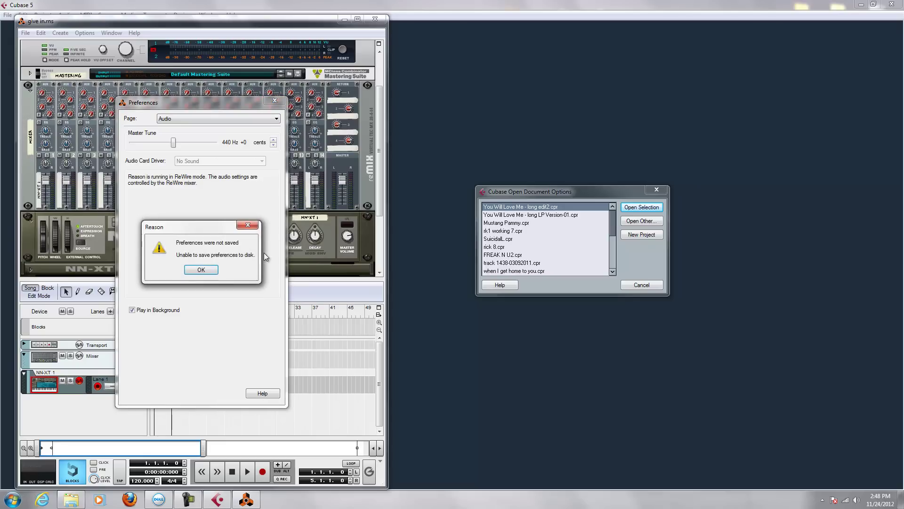
left_click(201, 271)
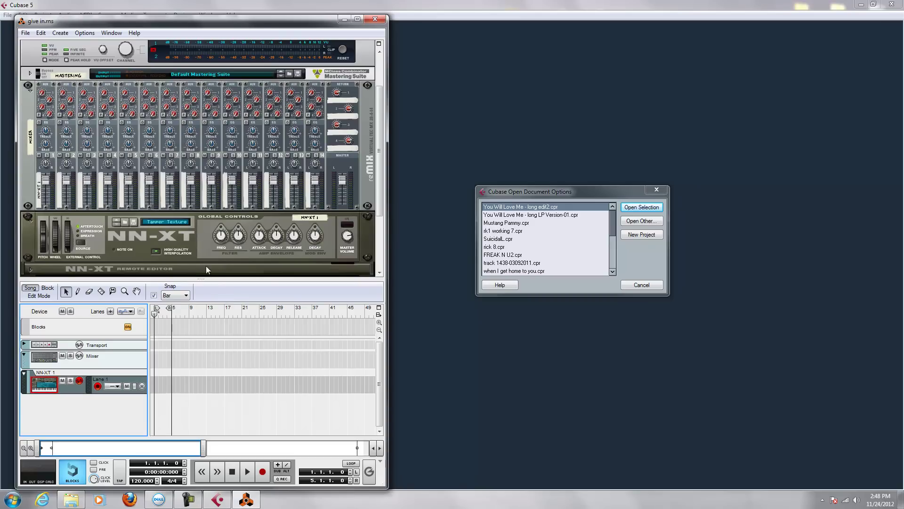
Check the attached MIDI keyboard on Reason's Keyboards and Control Surfaces preferences page, then close the preferences.
left_click(83, 33)
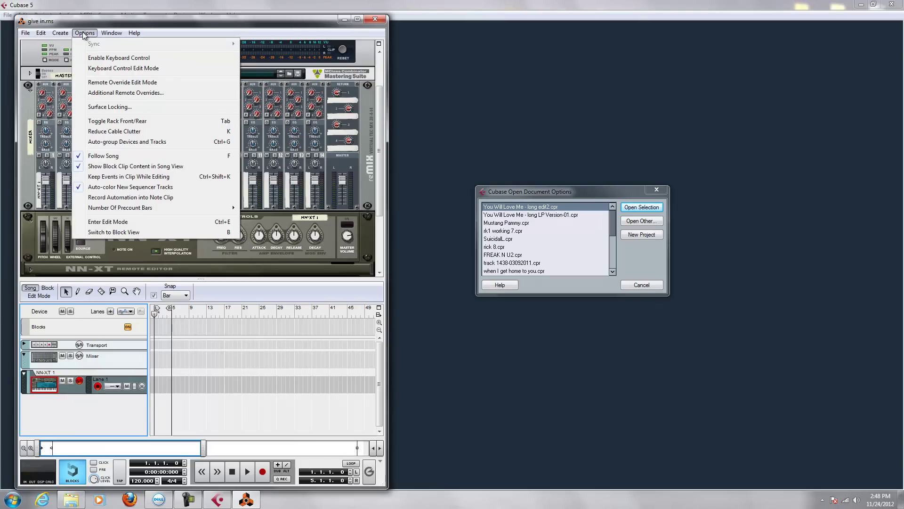
mouse_move(63, 34)
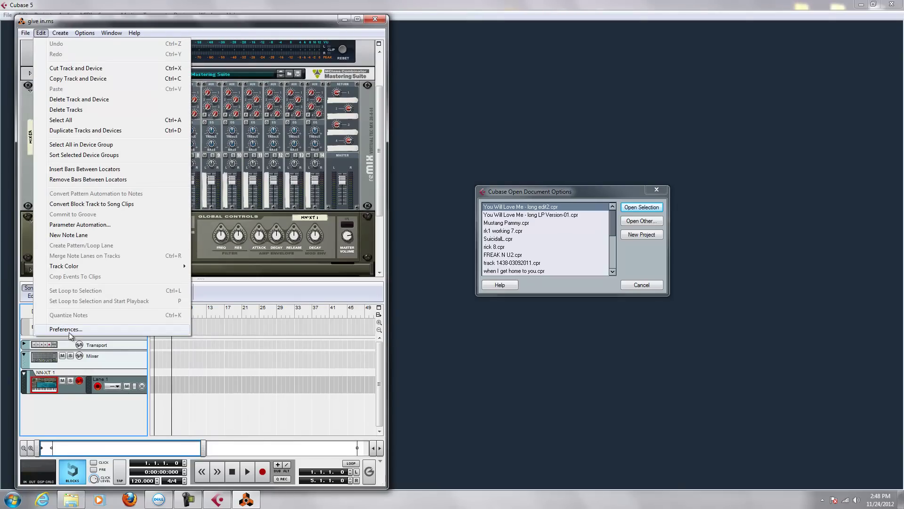
left_click(67, 329)
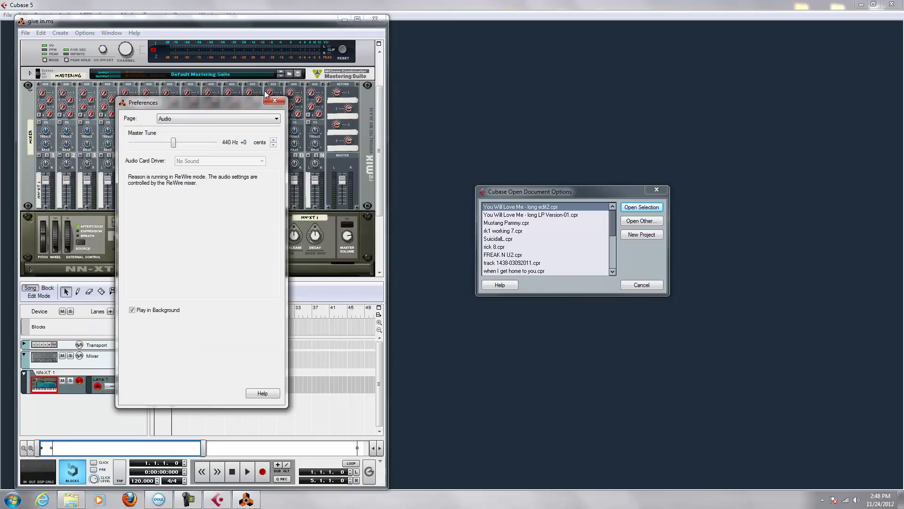
left_click(276, 118)
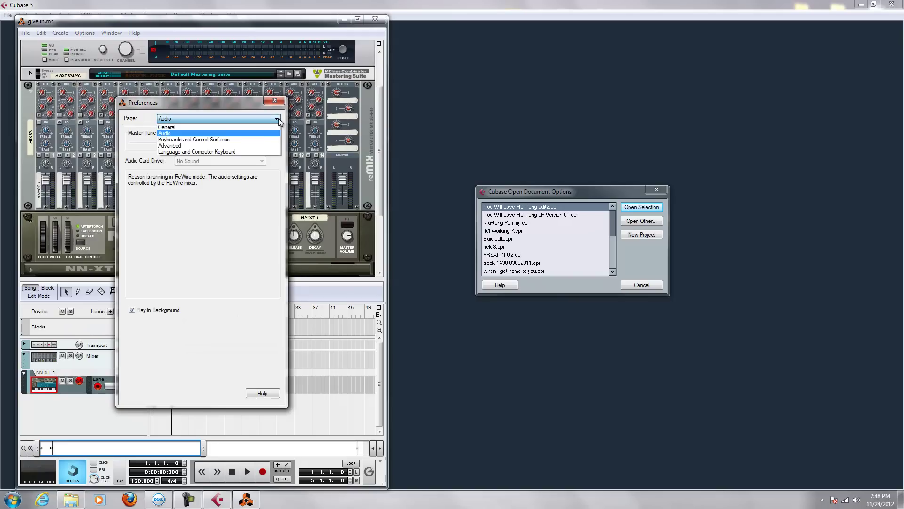
left_click(261, 141)
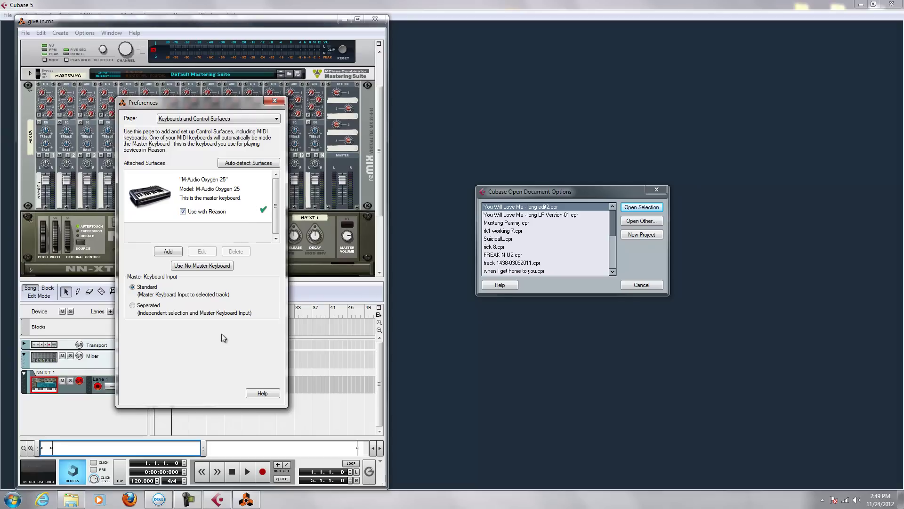
left_click(275, 102)
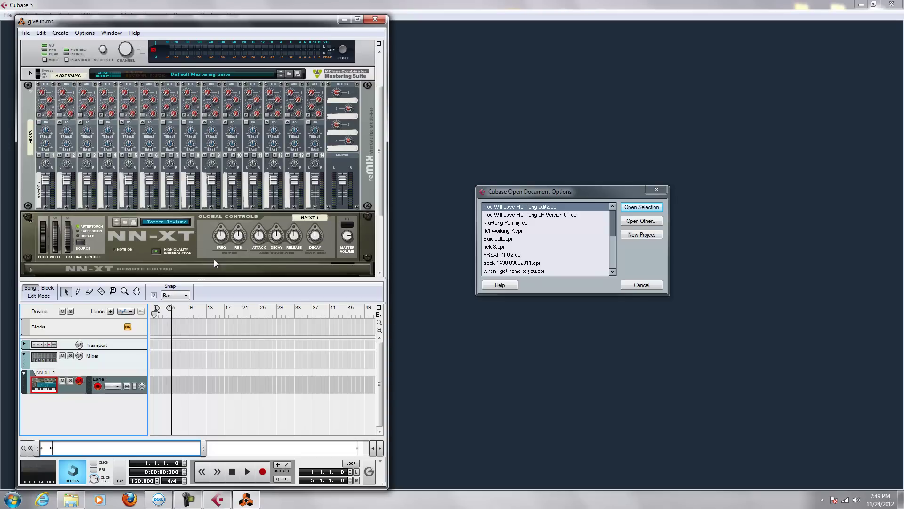
Open the Cubase project You Will Love Me - long edit2.cpr and map its missing Reason 5 8 output port to Oxygen 25.
left_click(642, 207)
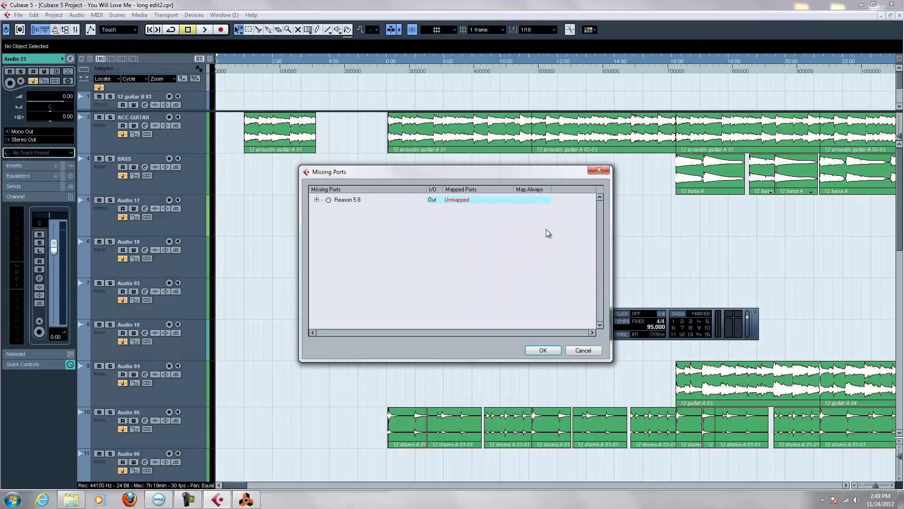
left_click(464, 202)
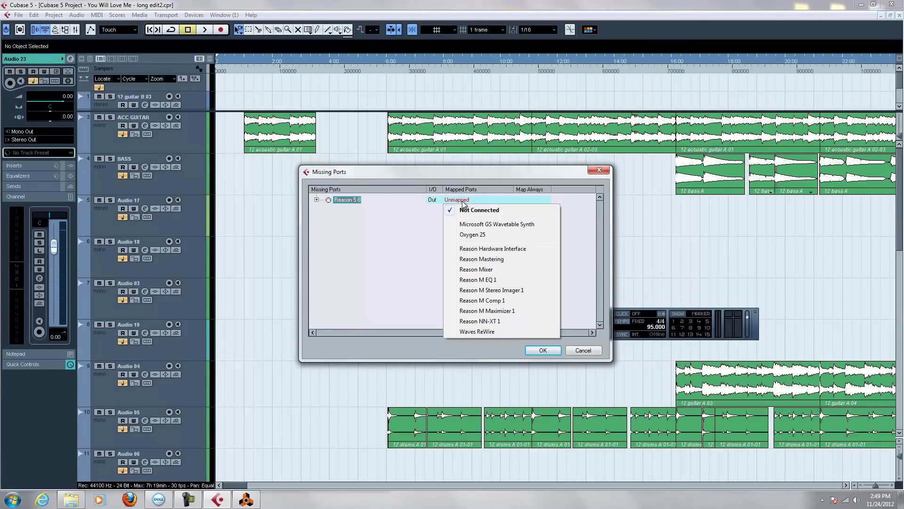
left_click(465, 235)
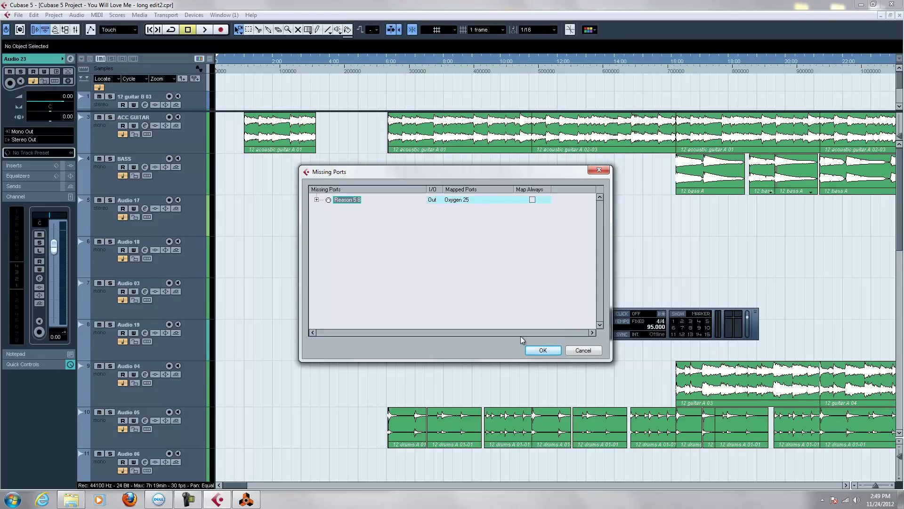
left_click(544, 351)
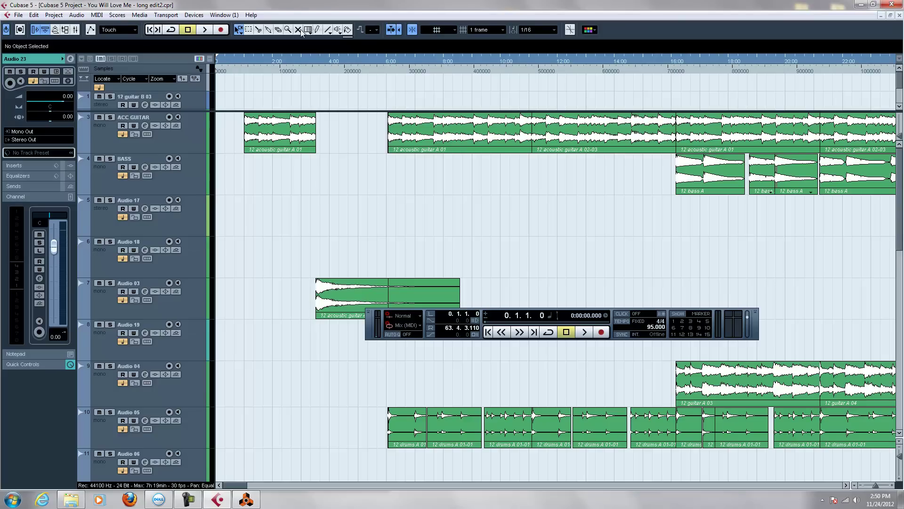
Play the Cubase project from just before the first acoustic guitar clip and switch to Reason during playback.
left_click(228, 64)
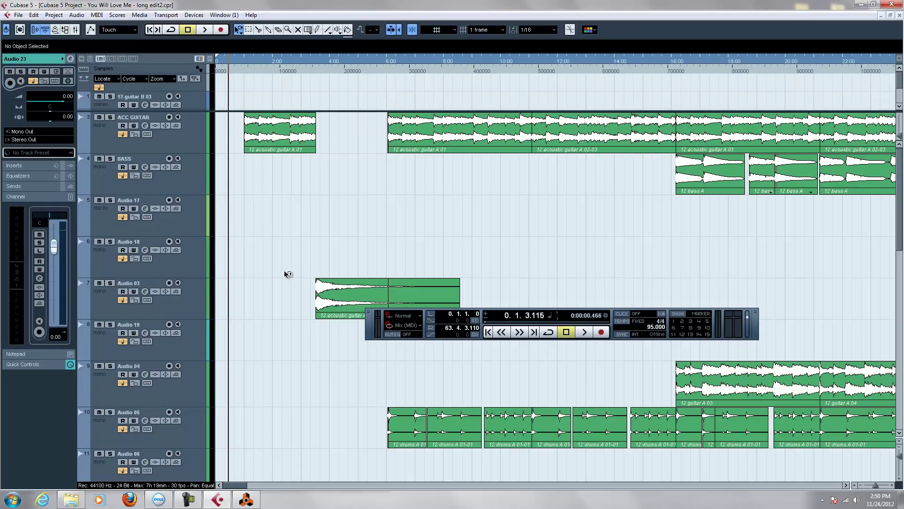
left_click(205, 30)
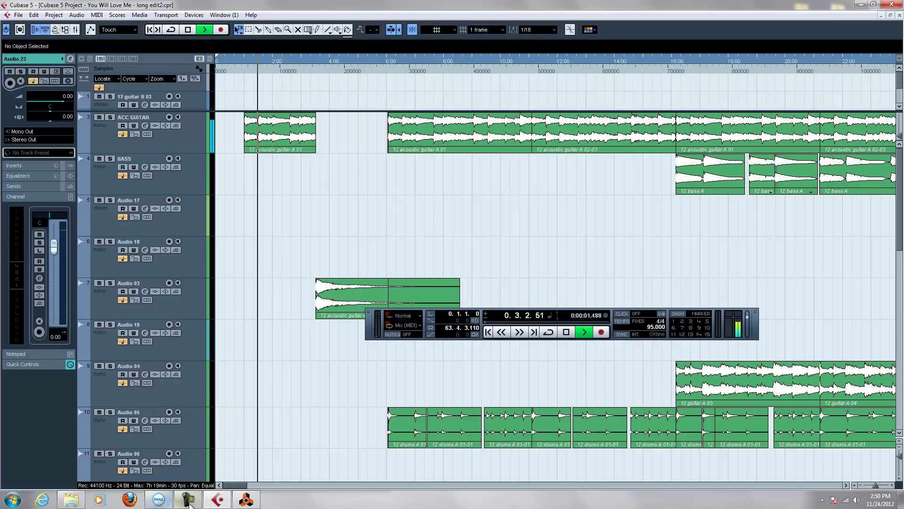
left_click(247, 501)
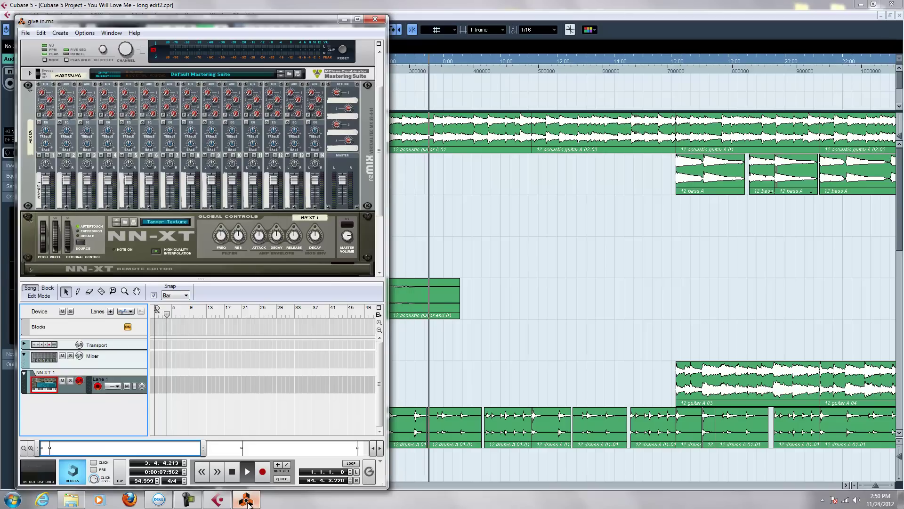
Stop playback and record a clip about six bars long on Reason's NN-XT 1 track, starting at bar 4.
key("space")
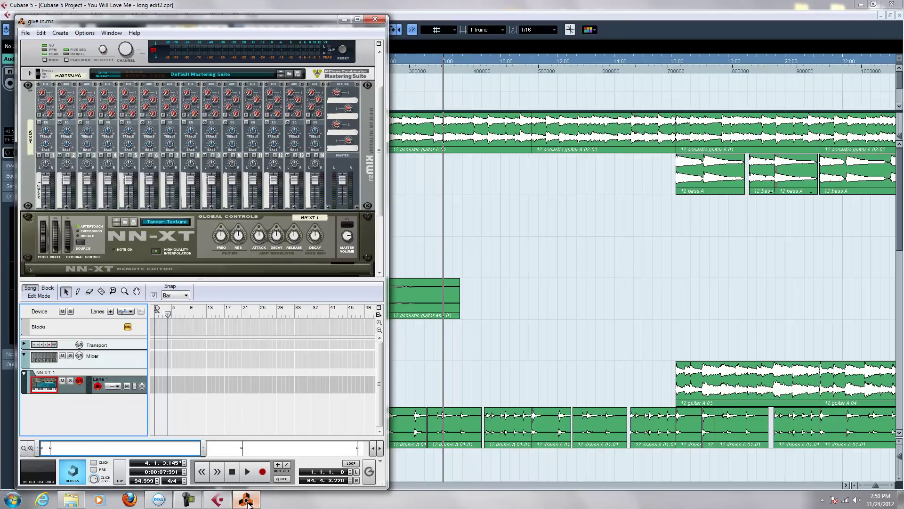
left_click(264, 476)
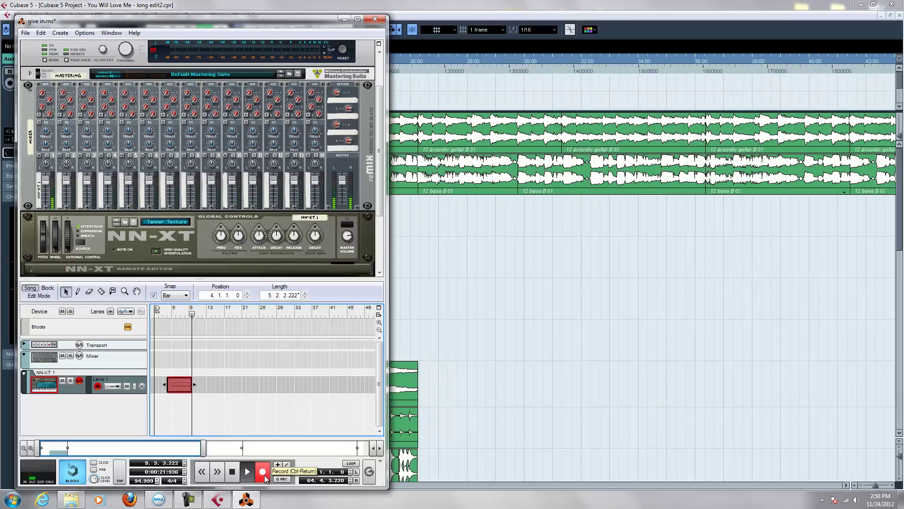
key("space")
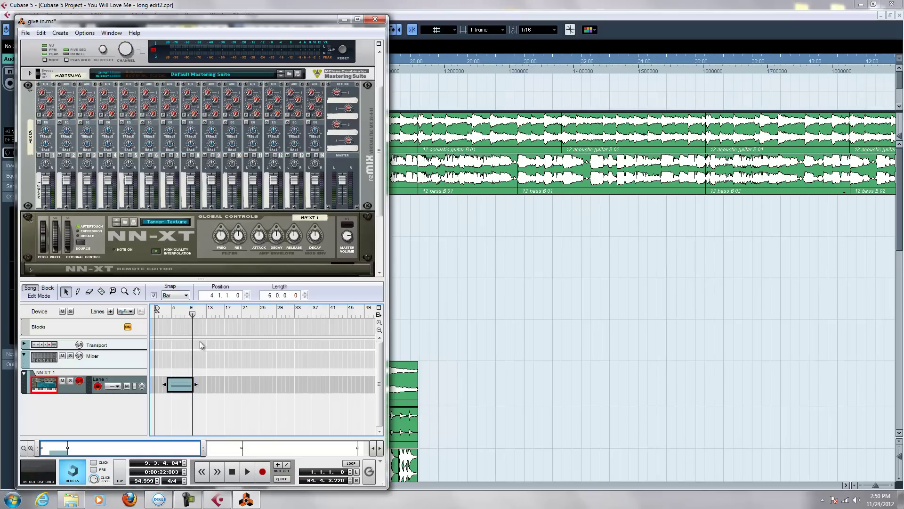
Play back the recorded NN-XT 1 clip from bar 4 together with the Cubase tracks, then stop.
left_click(169, 314)
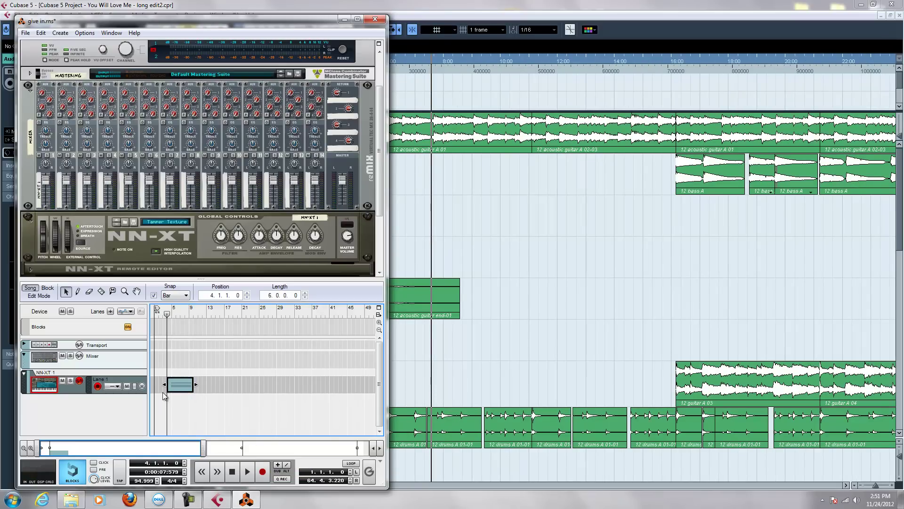
key("space")
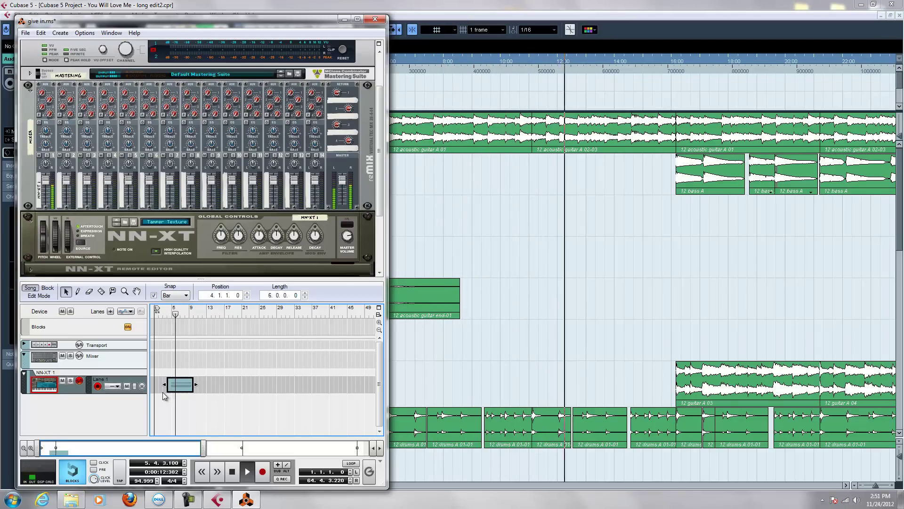
key("space")
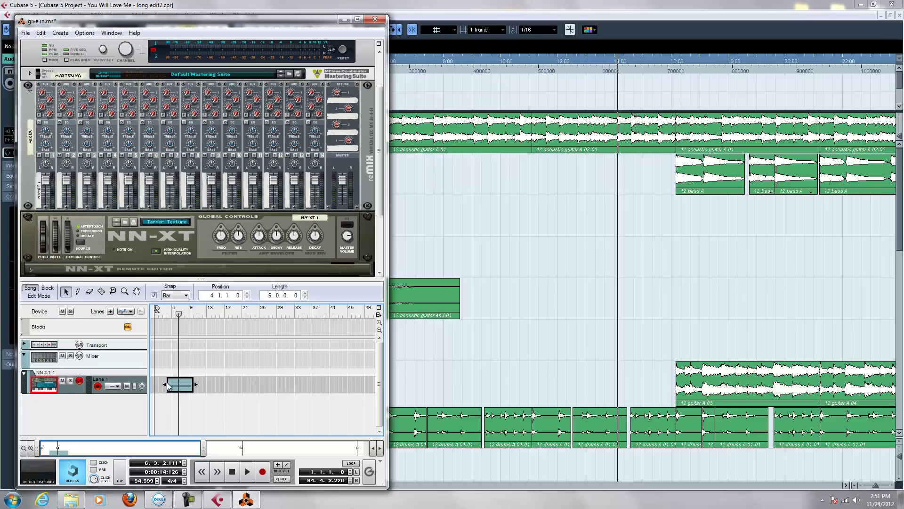
Return Reason's song position to bar 4 and switch to the Cubase project window.
left_click(165, 316)
left_click(169, 317)
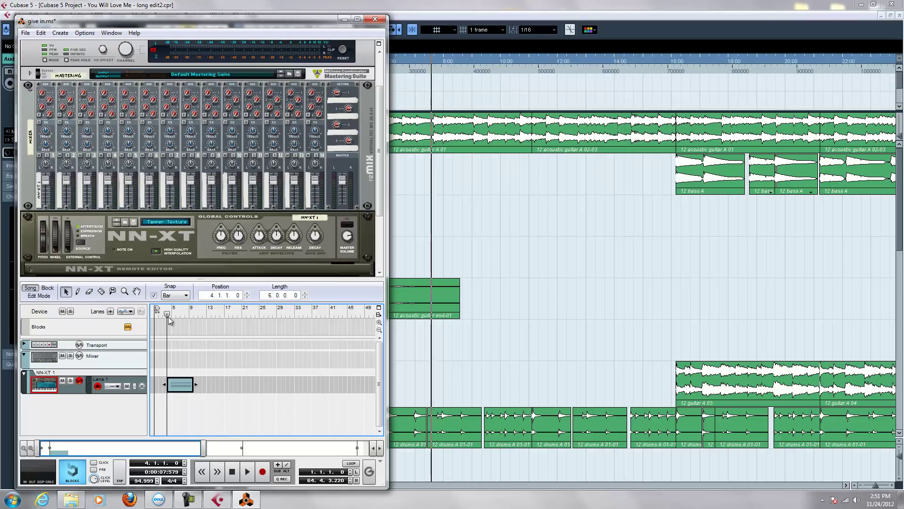
left_click(419, 257)
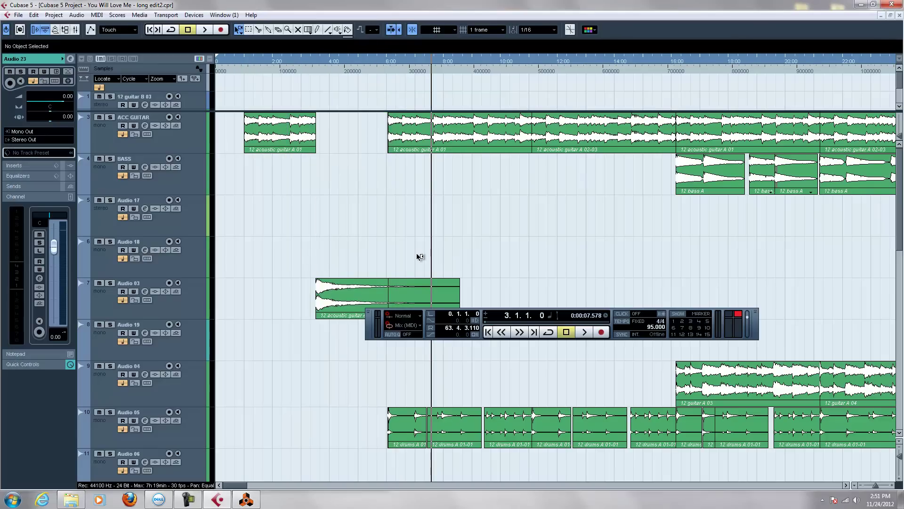
Select the Mix L + Mix R ReWire channel and check its output routing against the output buses in VST Connections.
scroll(335, 299, "down", 10)
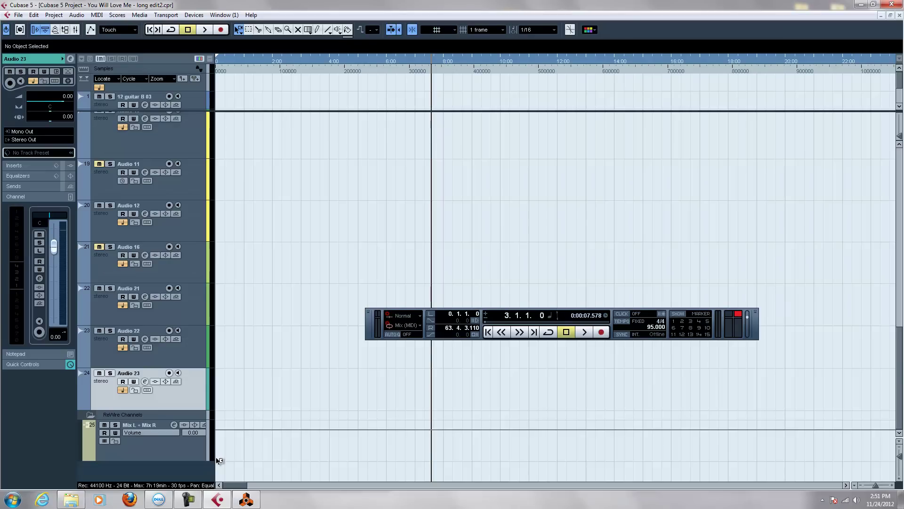
left_click(167, 449)
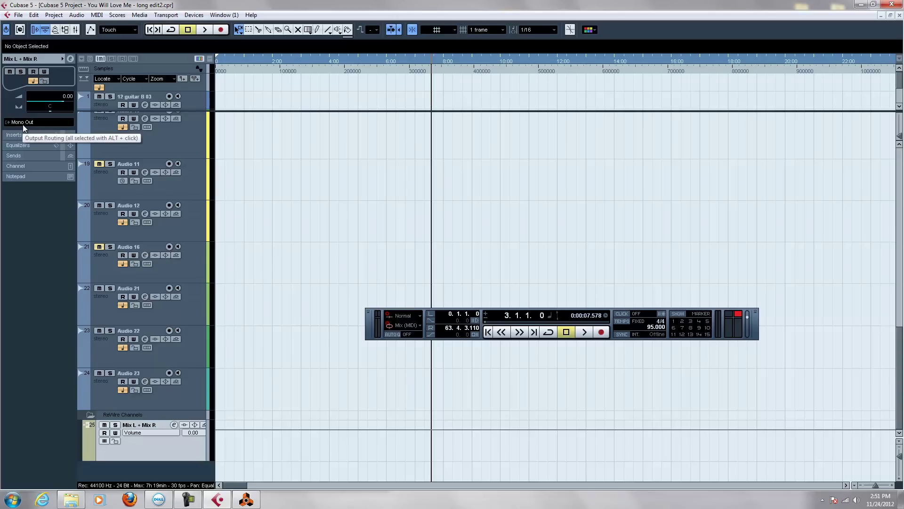
left_click(127, 18)
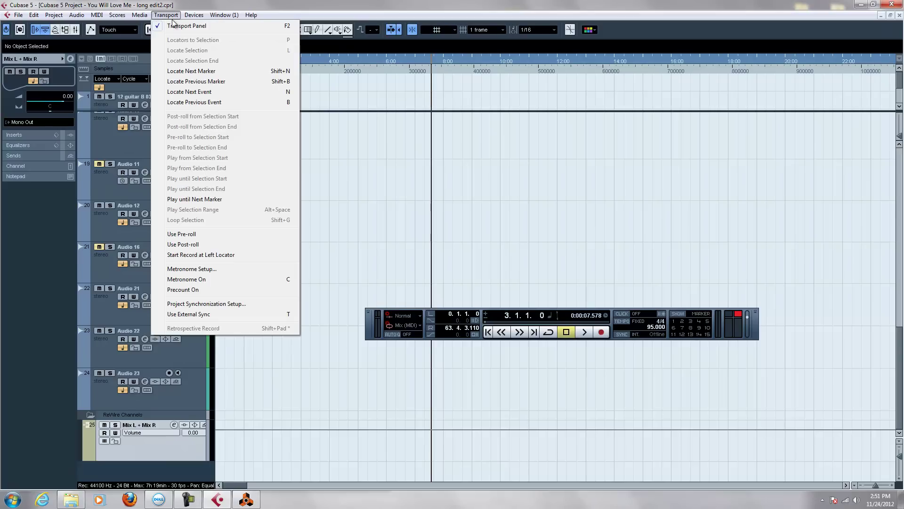
mouse_move(188, 20)
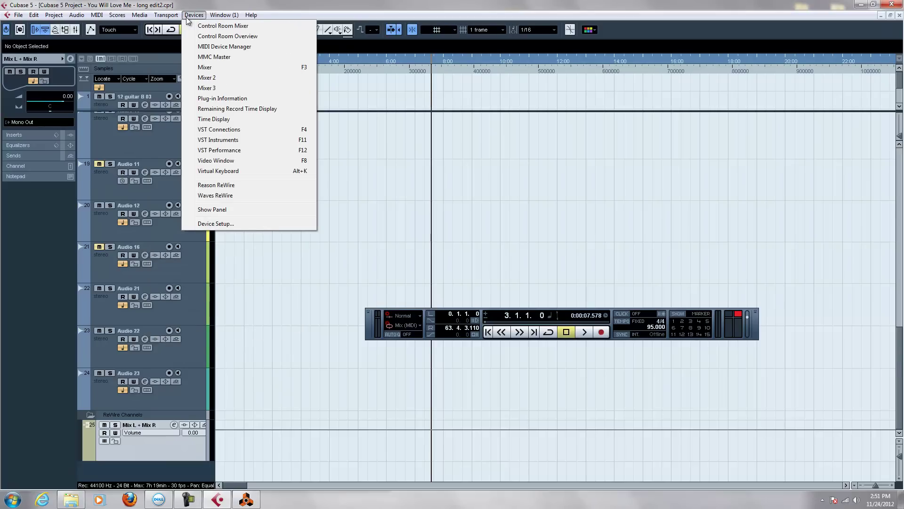
left_click(219, 130)
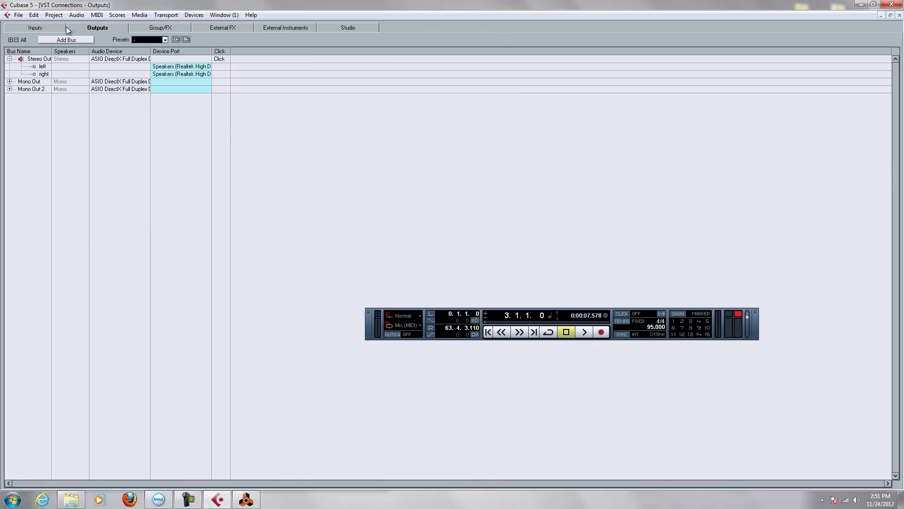
right_click(30, 107)
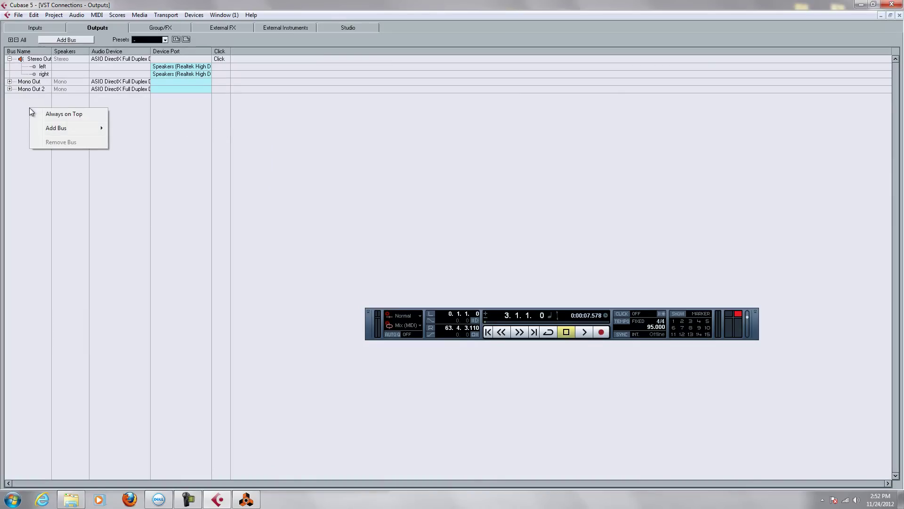
left_click(26, 102)
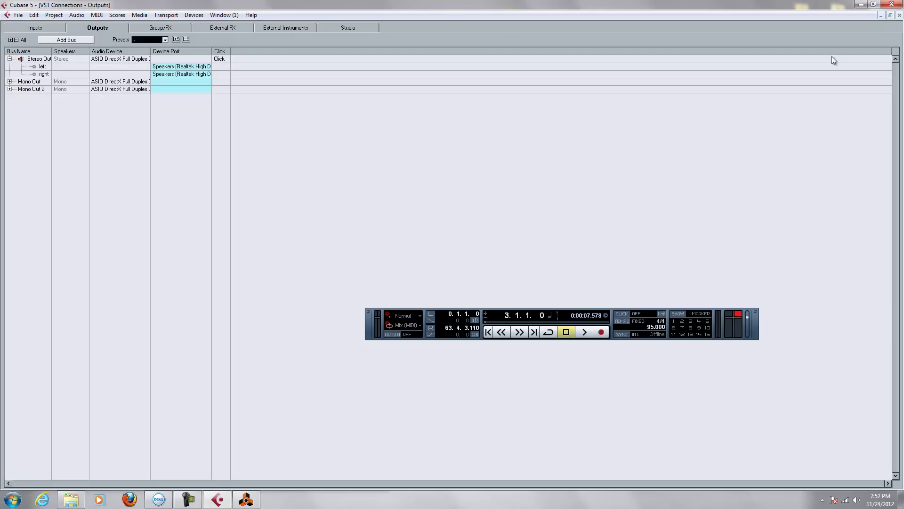
left_click(900, 15)
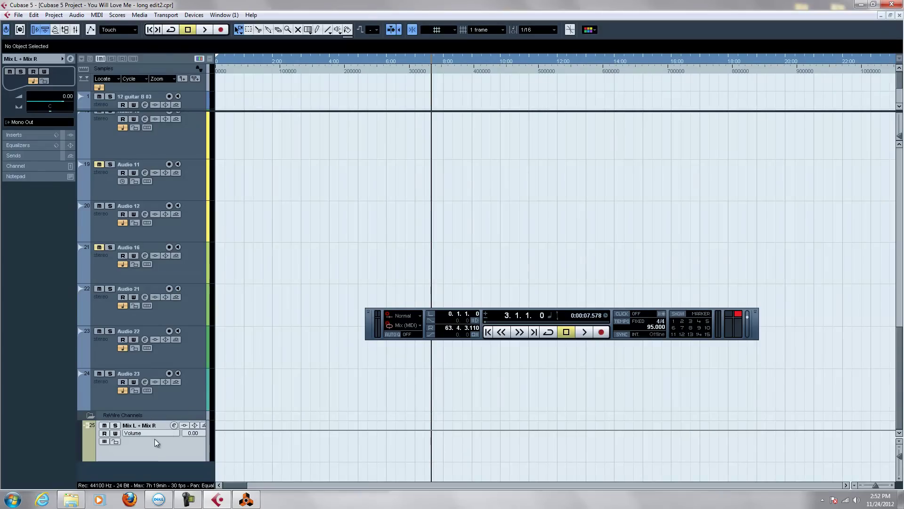
left_click(43, 123)
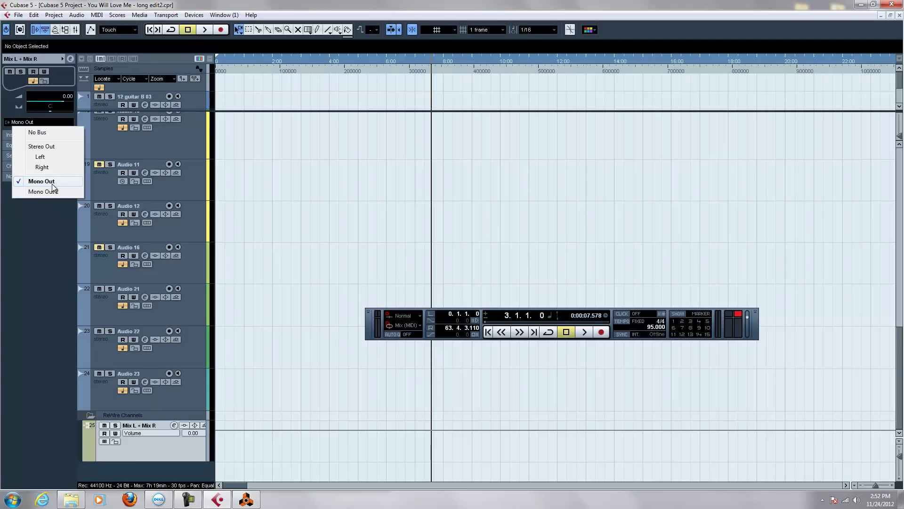
left_click(313, 268)
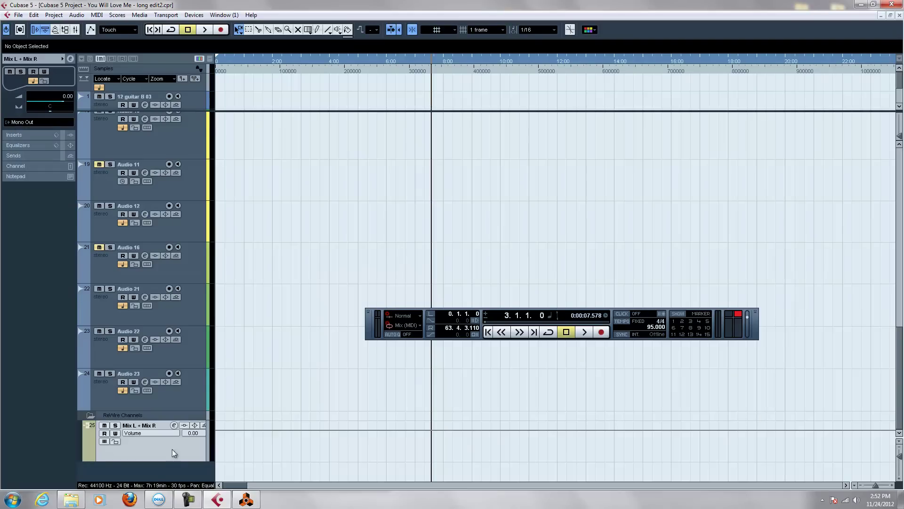
Select the Audio 23 track for recording and check which output bus is assigned as its input source.
left_click(178, 406)
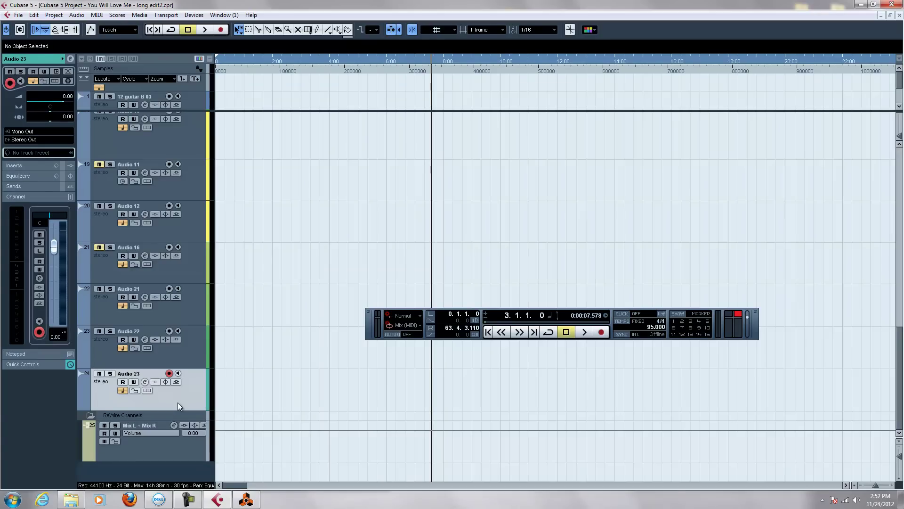
left_click(26, 132)
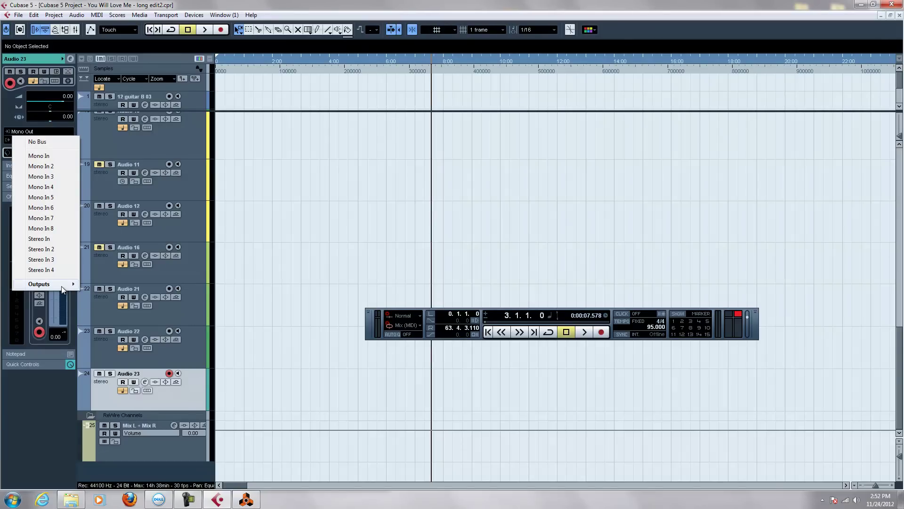
mouse_move(62, 289)
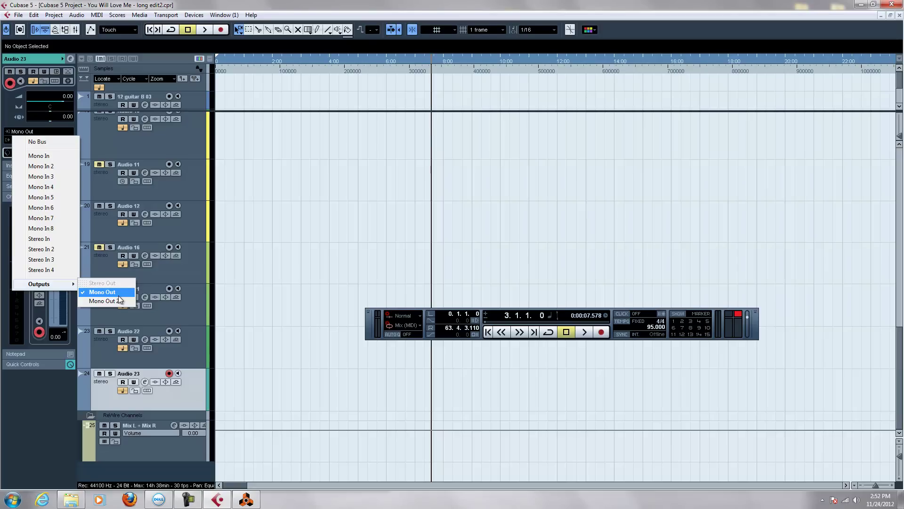
left_click(289, 305)
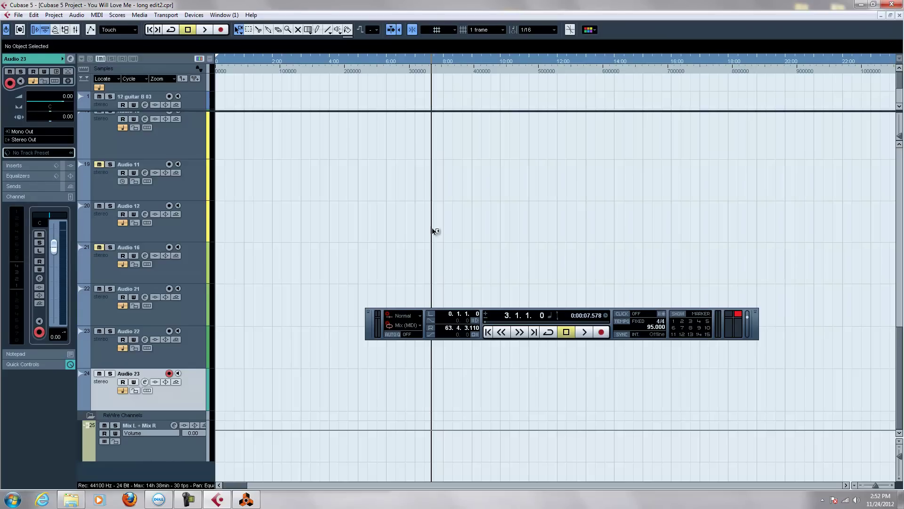
Check the clip in Reason, and record its playback in Cubase onto Audio 23 from 3.1.1.0 for about 12 seconds.
left_click(243, 500)
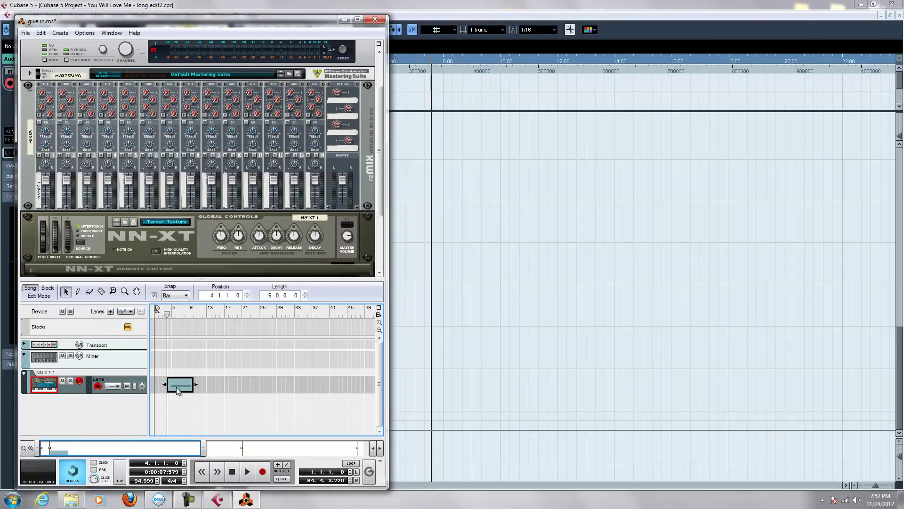
left_click(427, 307)
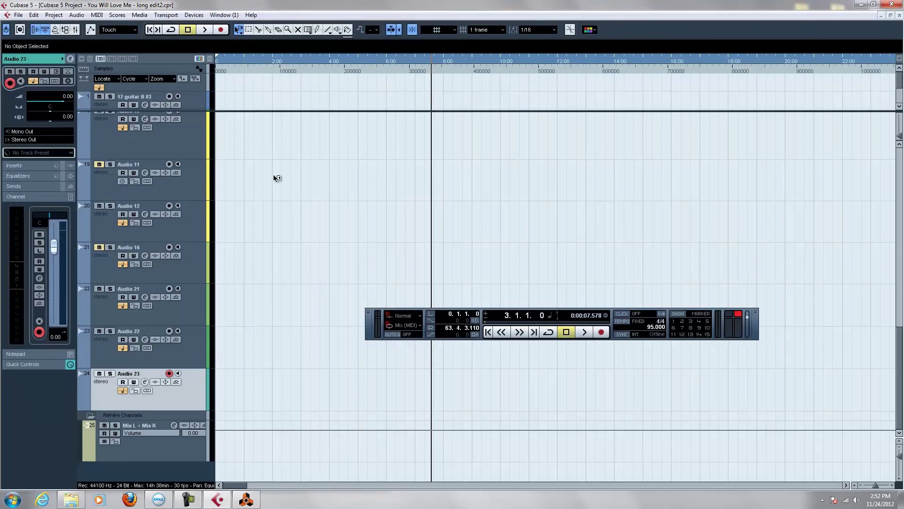
left_click(222, 30)
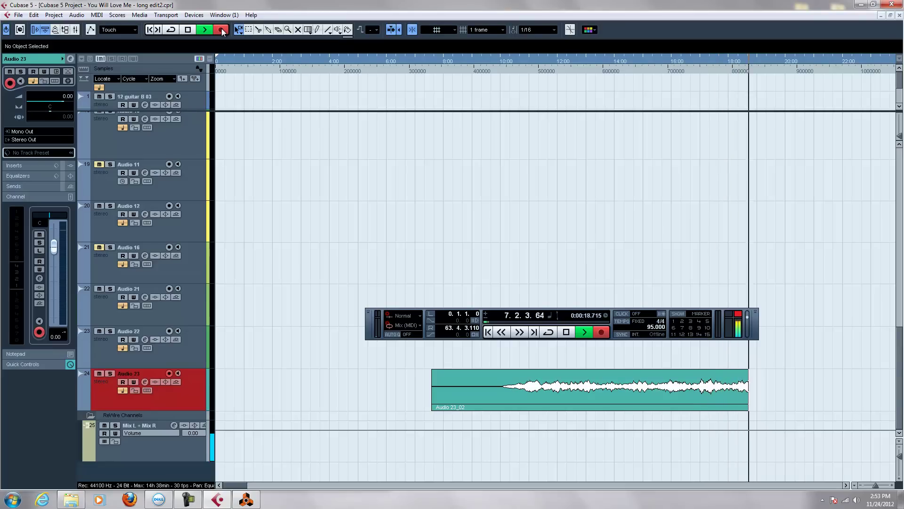
key("space")
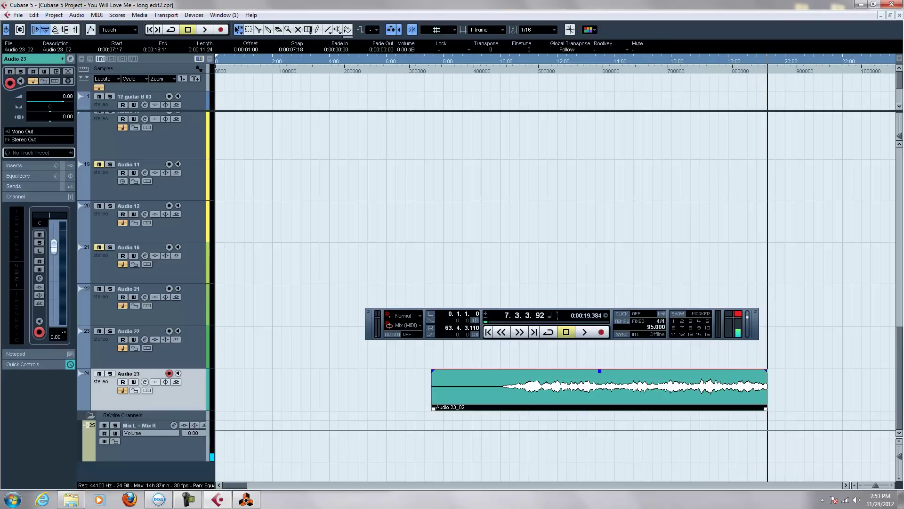
Delete the new recording on Audio 23 and the NN-XT 1 clip in Reason, and return to the Cubase project window.
left_click(386, 65)
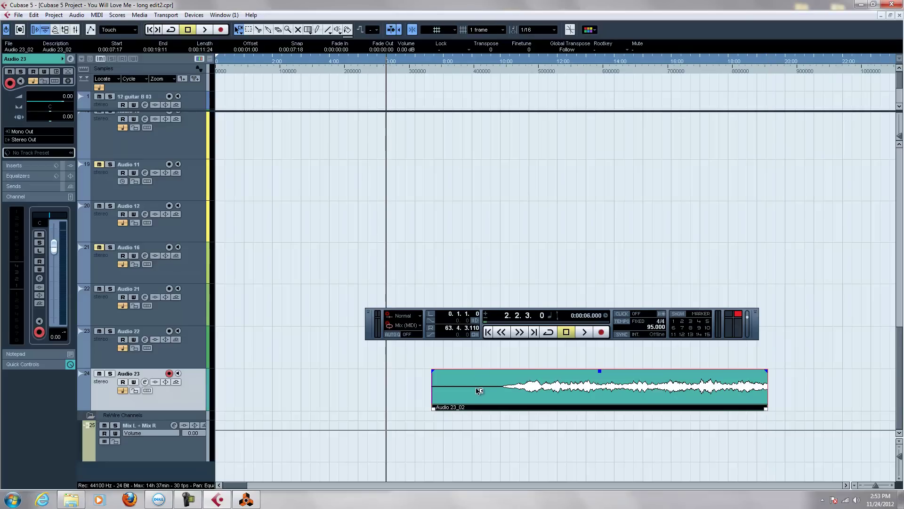
key("Delete")
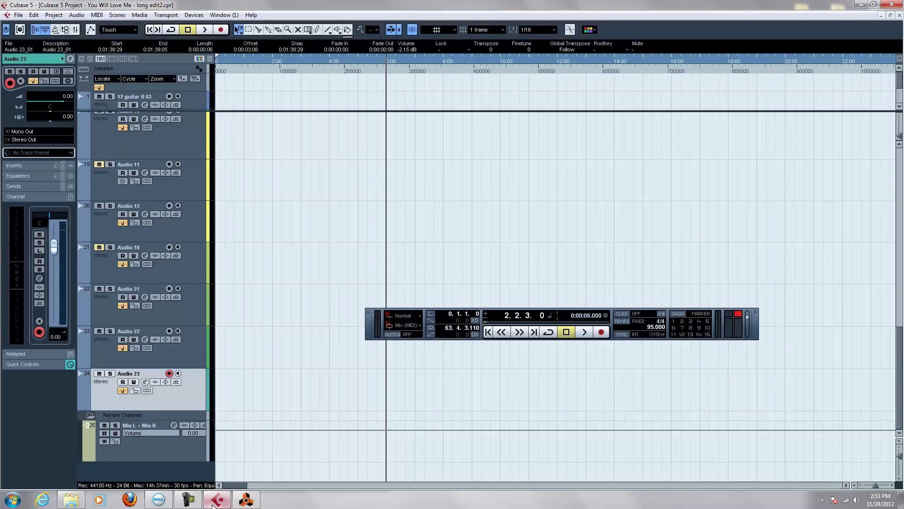
left_click(219, 502)
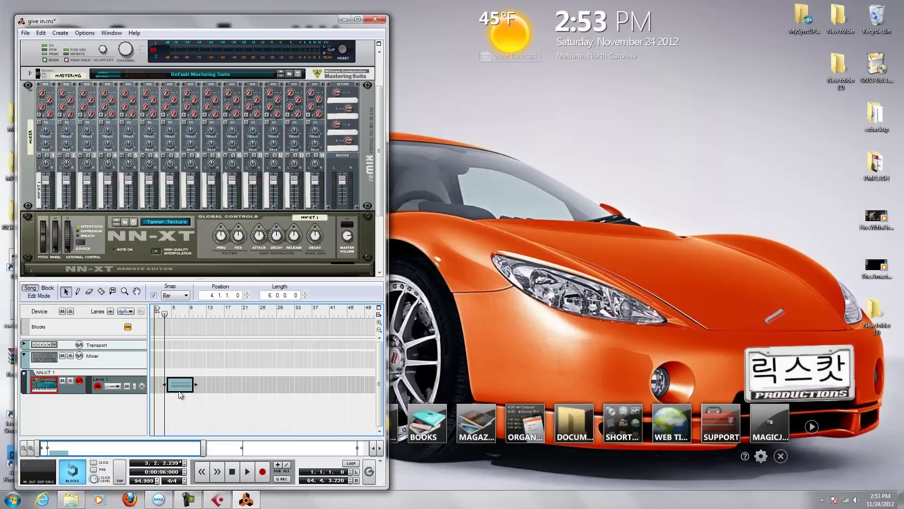
key("Delete")
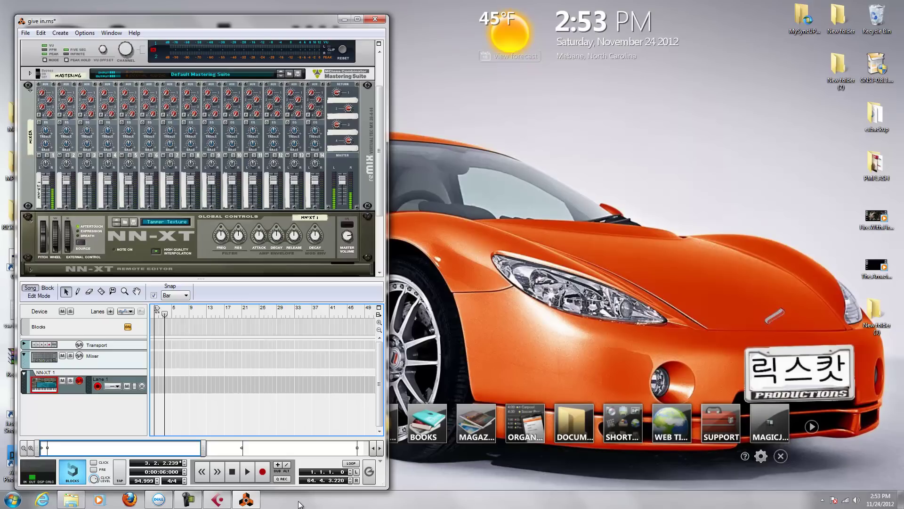
left_click(243, 503)
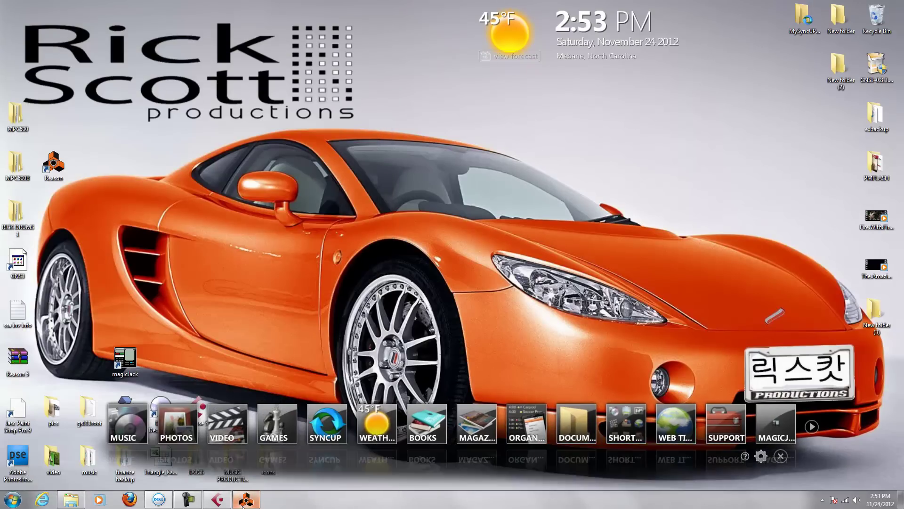
left_click(244, 502)
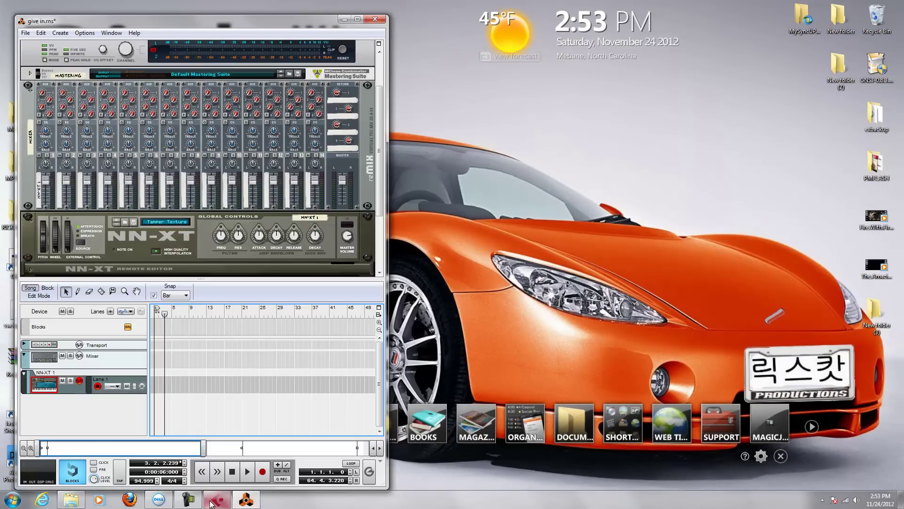
left_click(212, 502)
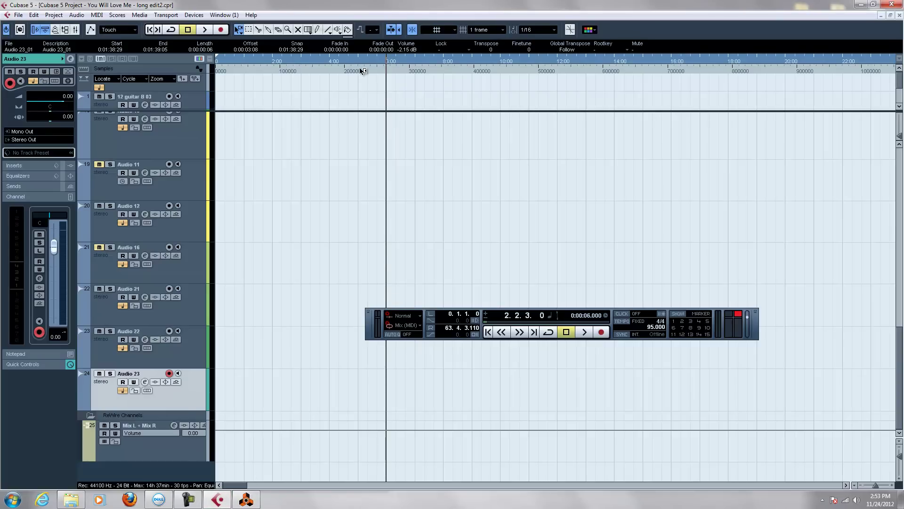
Record a live-played NN-XT part onto Audio 23 from 1.2.4.1 for about 16 seconds, and reposition the cursor before the clip.
left_click(318, 59)
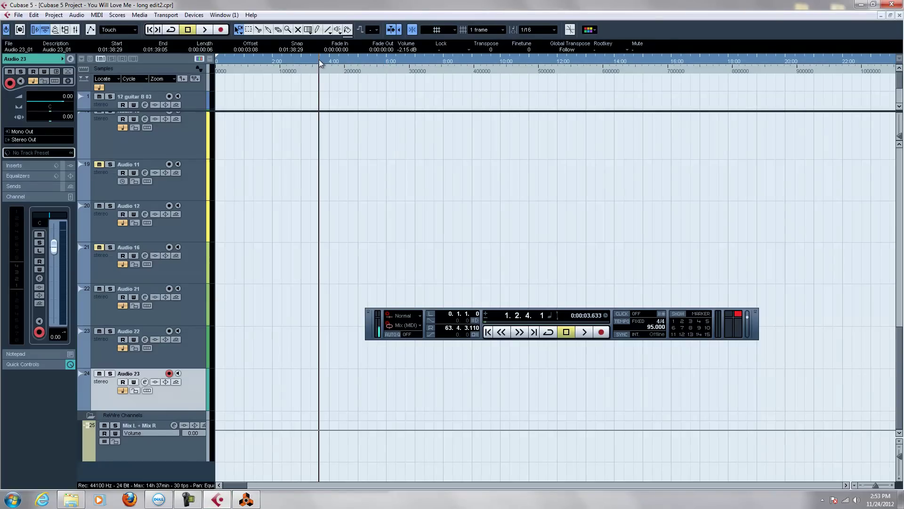
left_click(221, 30)
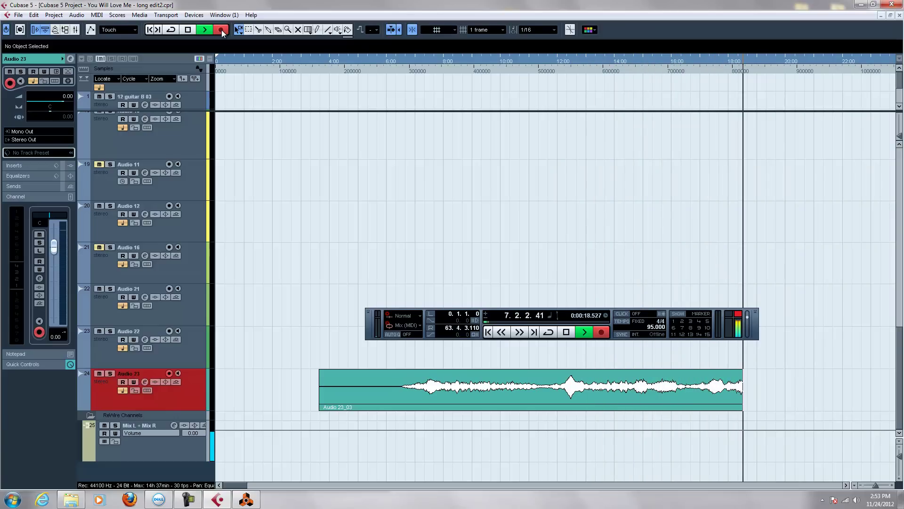
key("space")
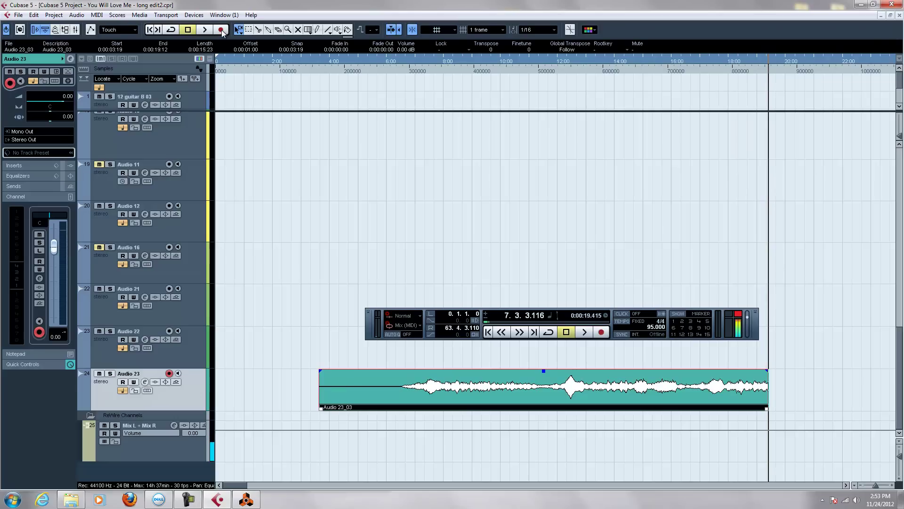
left_click(293, 73)
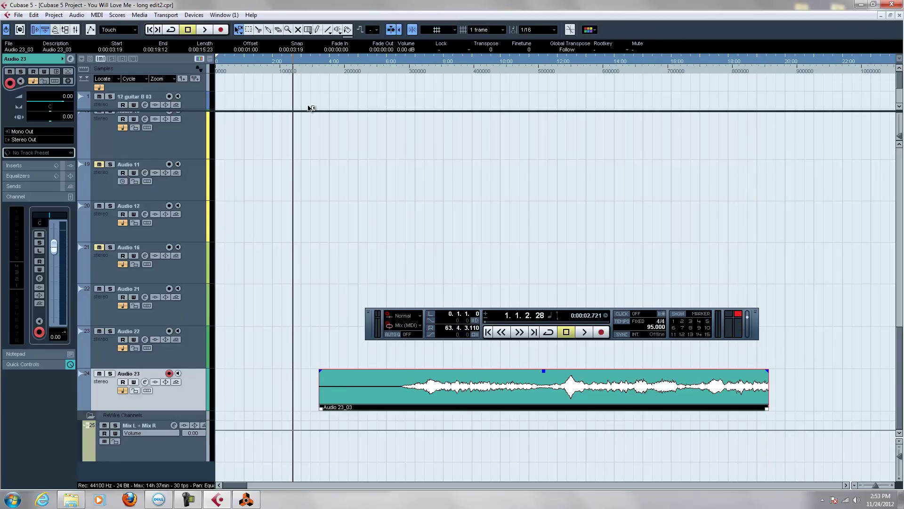